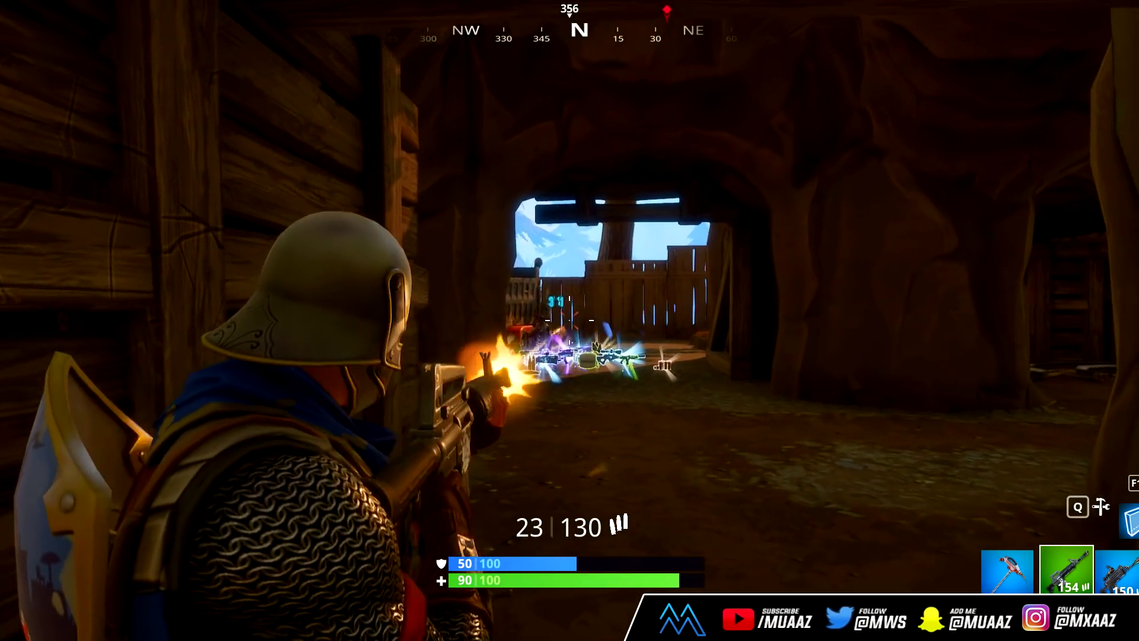
- Keep firing at the enemy through the doorway until the Fortnite clip ends
{"action": "left_click", "coordinate": [569, 320]}
{"action": "left_click", "coordinate": [570, 320]}
{"action": "left_click", "coordinate": [569, 320]}
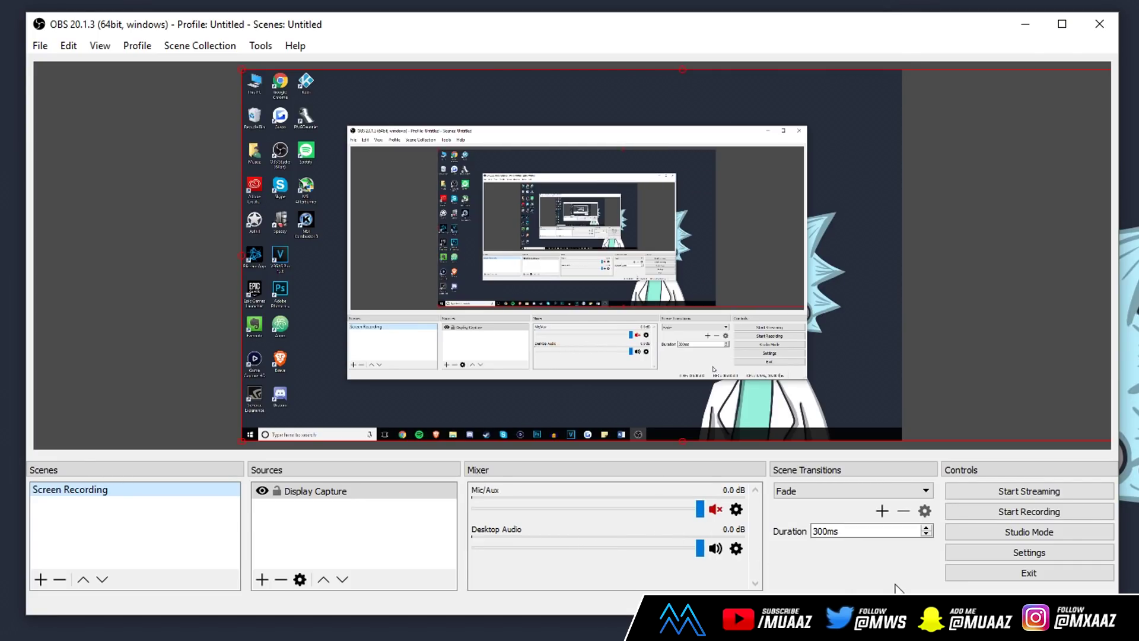
- Open OBS Studio's Settings window from the Controls panel
{"action": "left_click", "coordinate": [994, 554]}
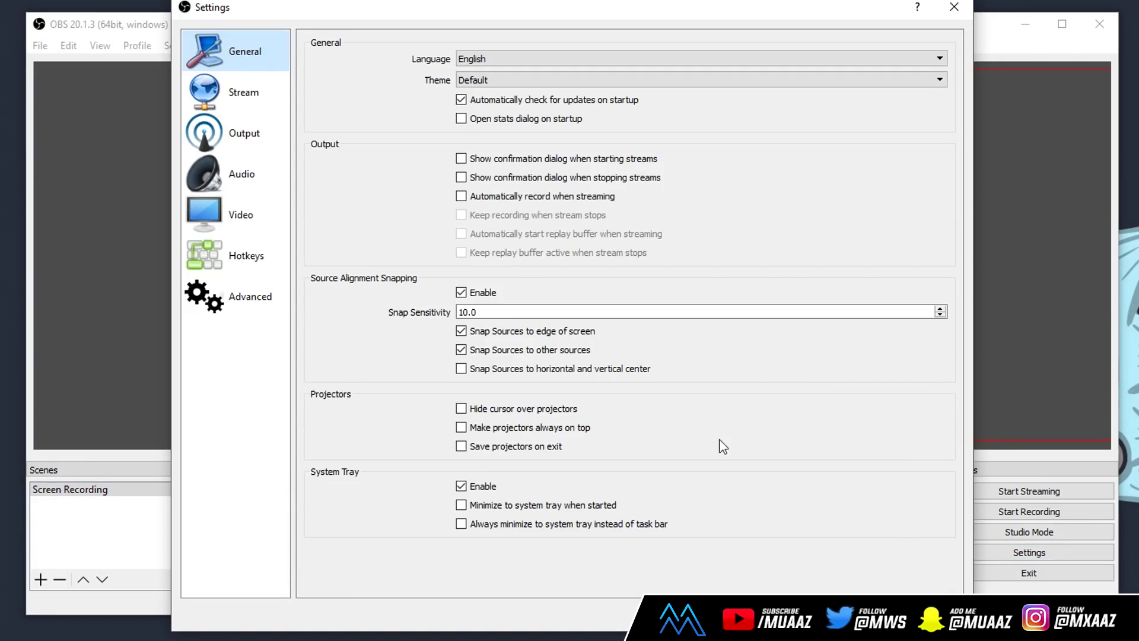
- On the Video page, keep the base canvas resolution at 1920x1080
{"action": "left_click", "coordinate": [266, 210]}
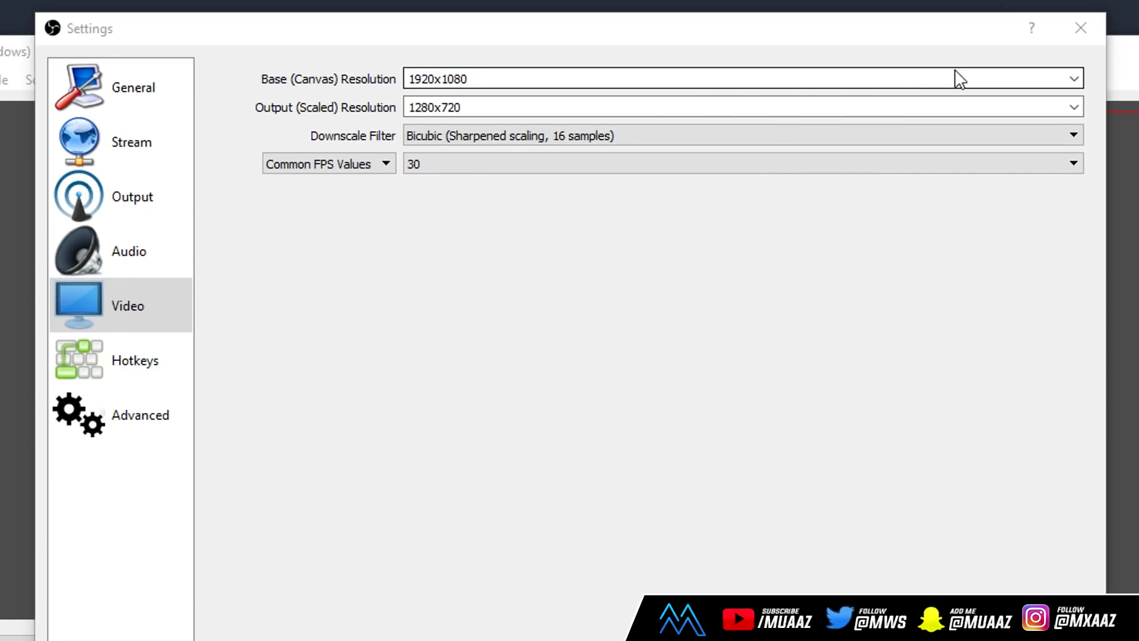
{"action": "left_click", "coordinate": [1072, 78]}
{"action": "left_click", "coordinate": [485, 532]}
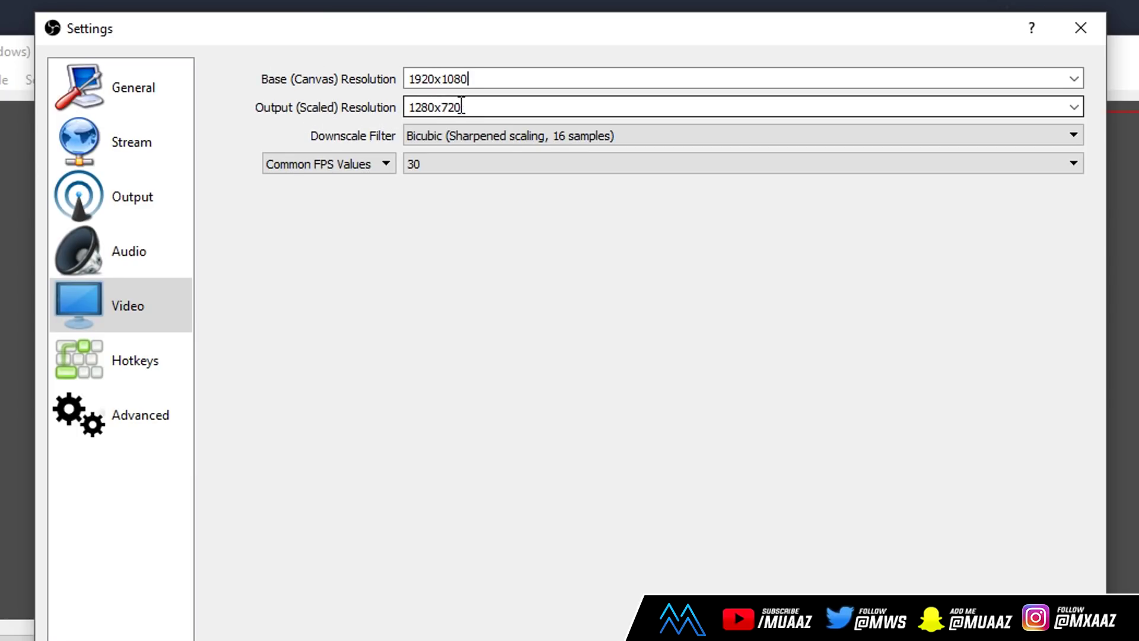
- Change the output (scaled) resolution from 1280x720 to 1920x1080
{"action": "left_click", "coordinate": [1073, 107]}
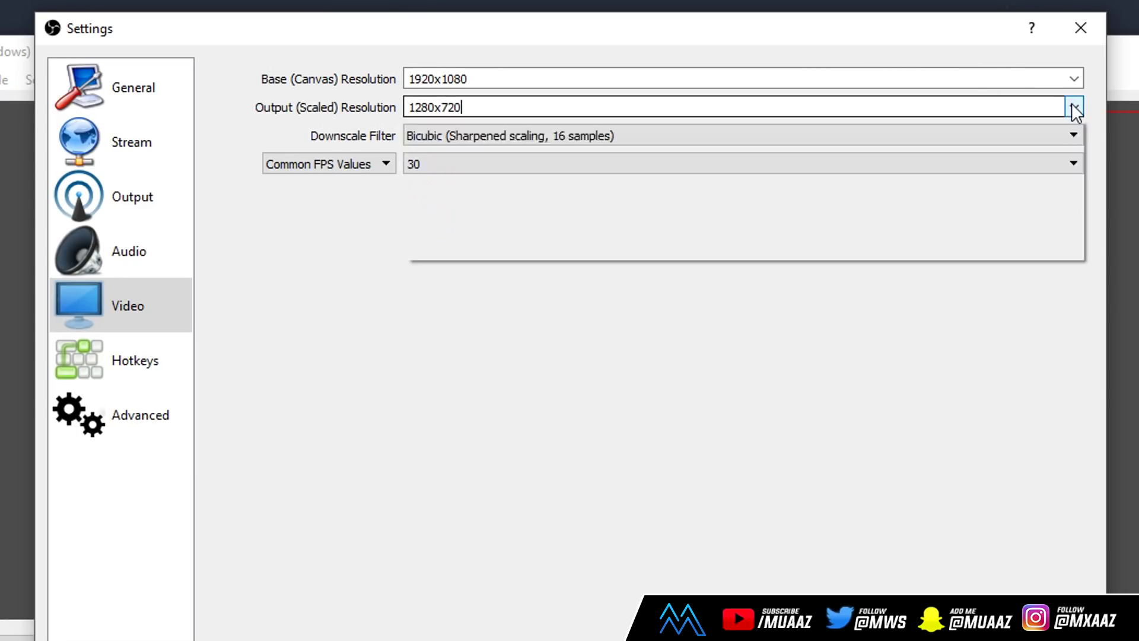
{"action": "left_click", "coordinate": [1036, 124]}
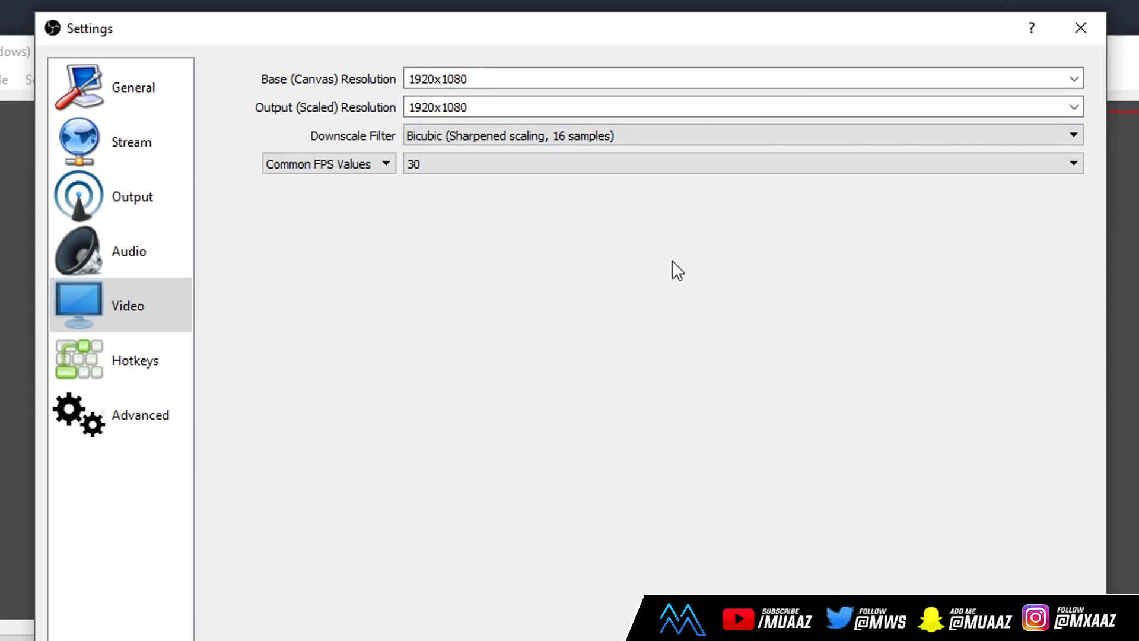
- Keep the Bicubic downscale filter, set 59.94 FPS, and move to Output settings
{"action": "left_click", "coordinate": [688, 137]}
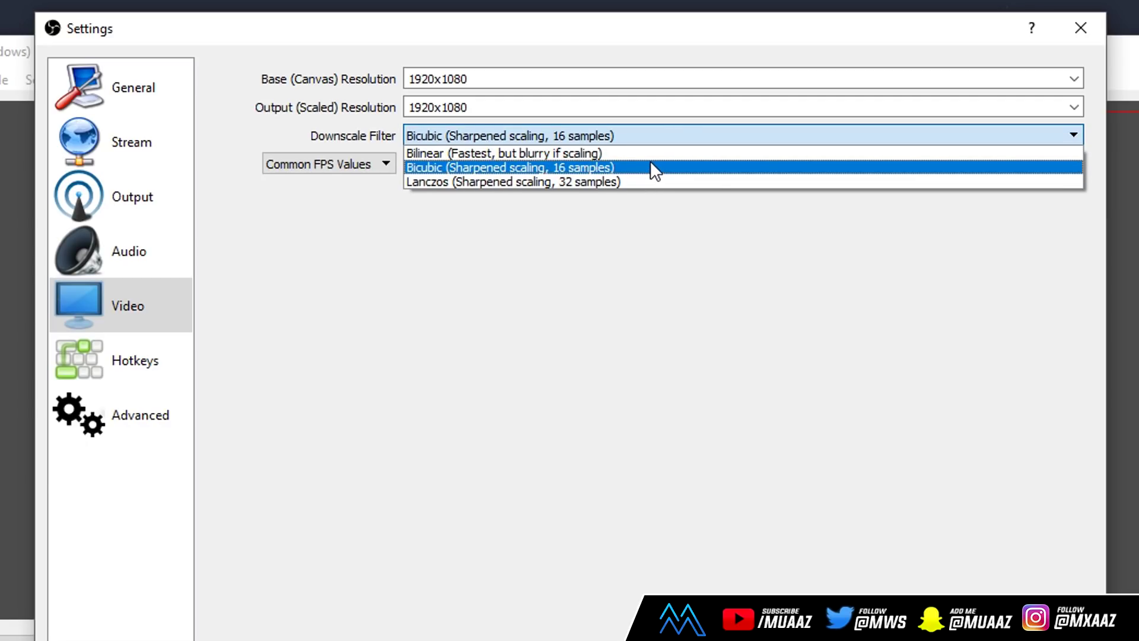
{"action": "left_click", "coordinate": [517, 218]}
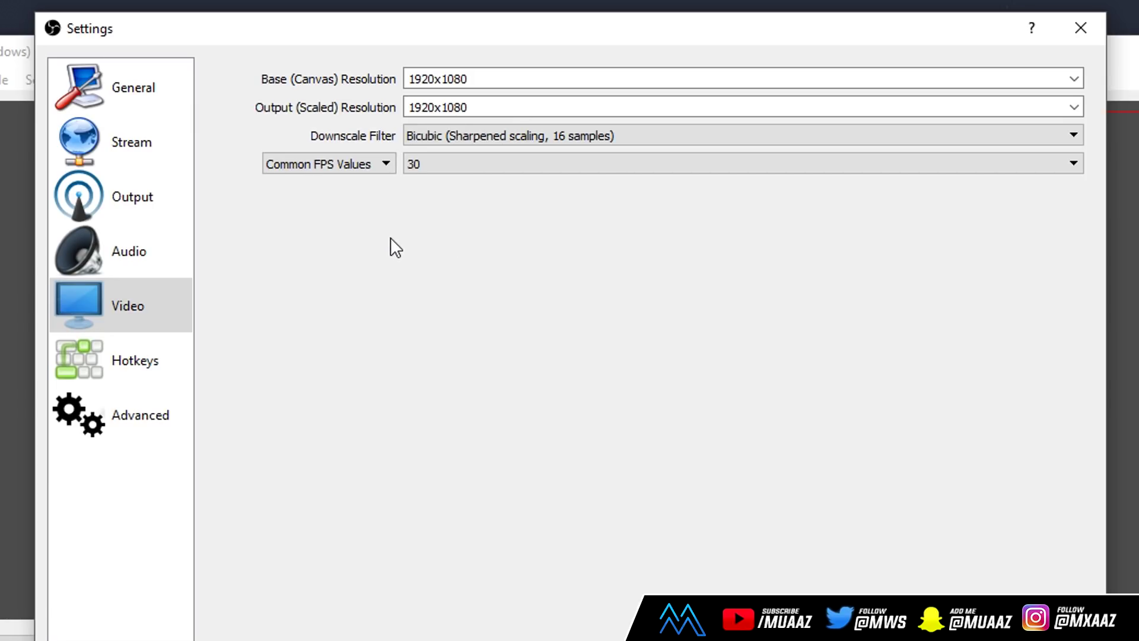
{"action": "left_click", "coordinate": [467, 169]}
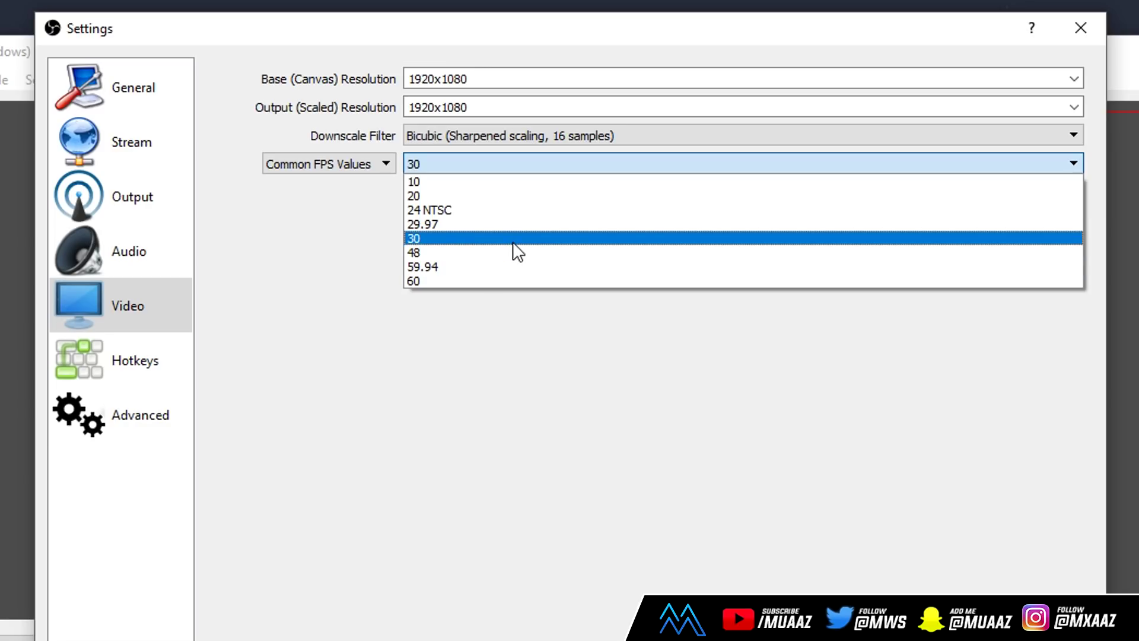
{"action": "left_click", "coordinate": [488, 264]}
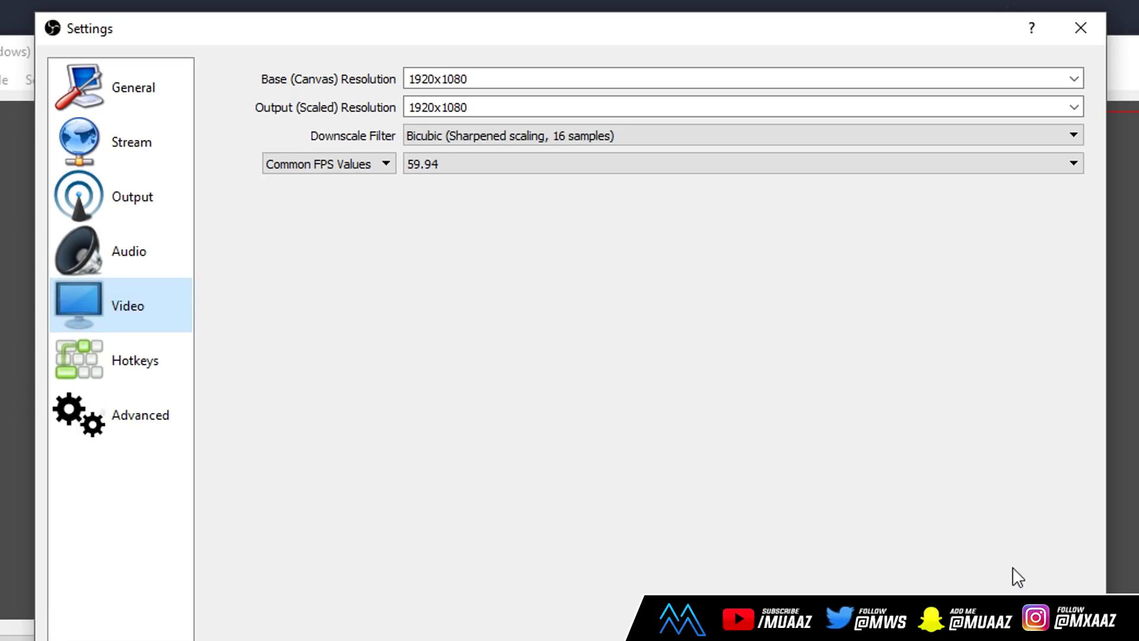
{"action": "left_click", "coordinate": [123, 219]}
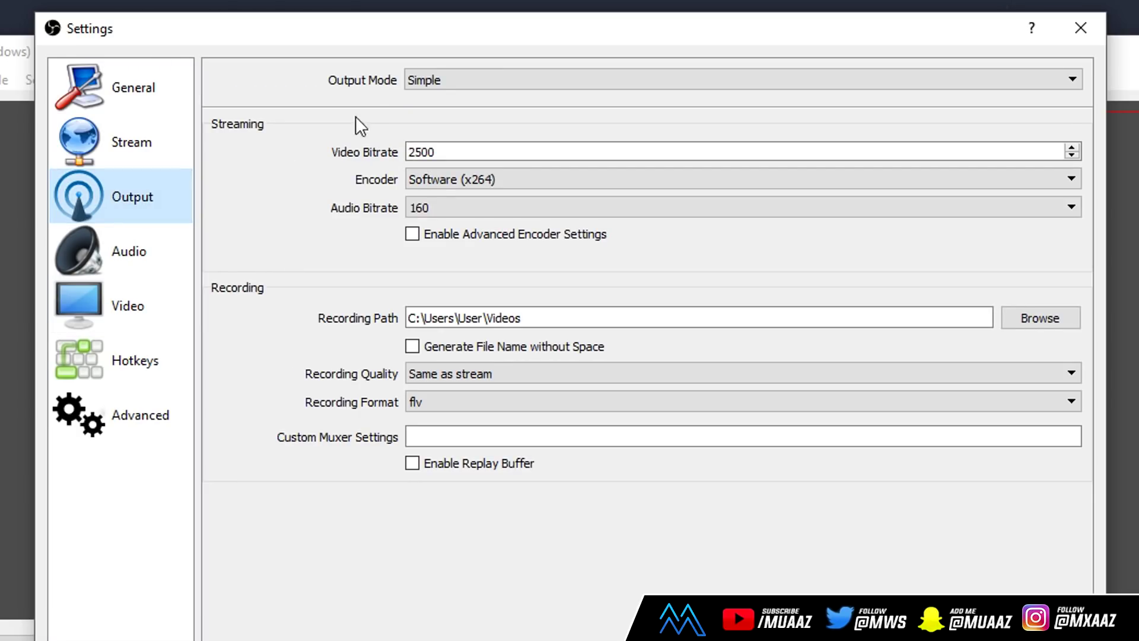
- Switch the Output Mode from Simple to Advanced
{"action": "left_click", "coordinate": [455, 83]}
{"action": "left_click", "coordinate": [461, 108]}
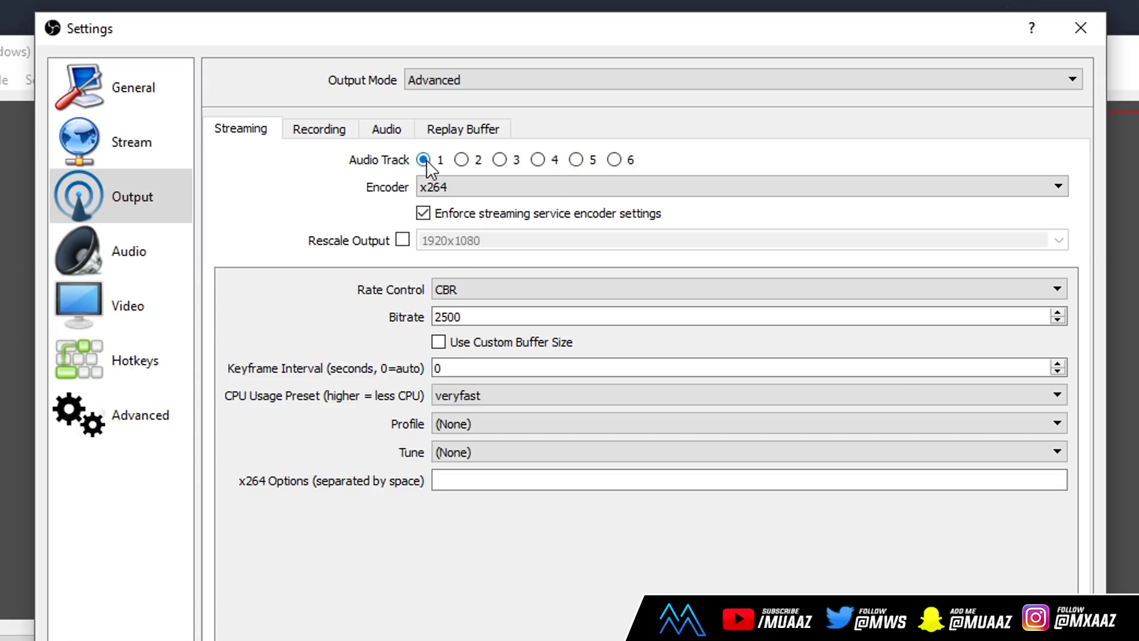
{"action": "left_click", "coordinate": [454, 192]}
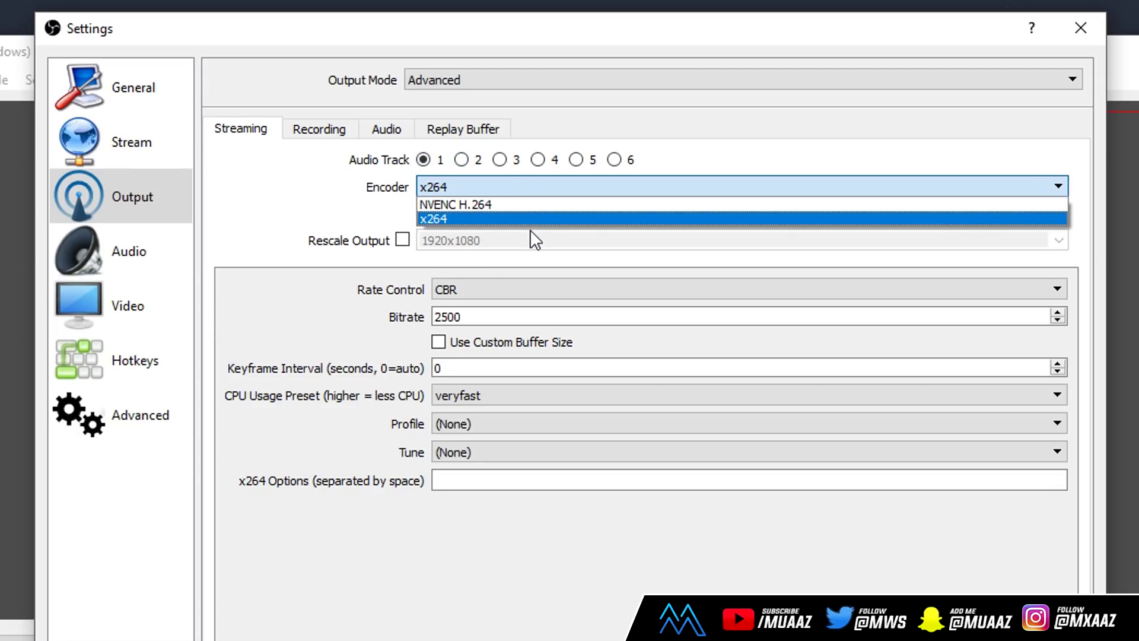
- Keep x264 as the streaming encoder and enable Rescale Output
{"action": "left_click", "coordinate": [367, 210]}
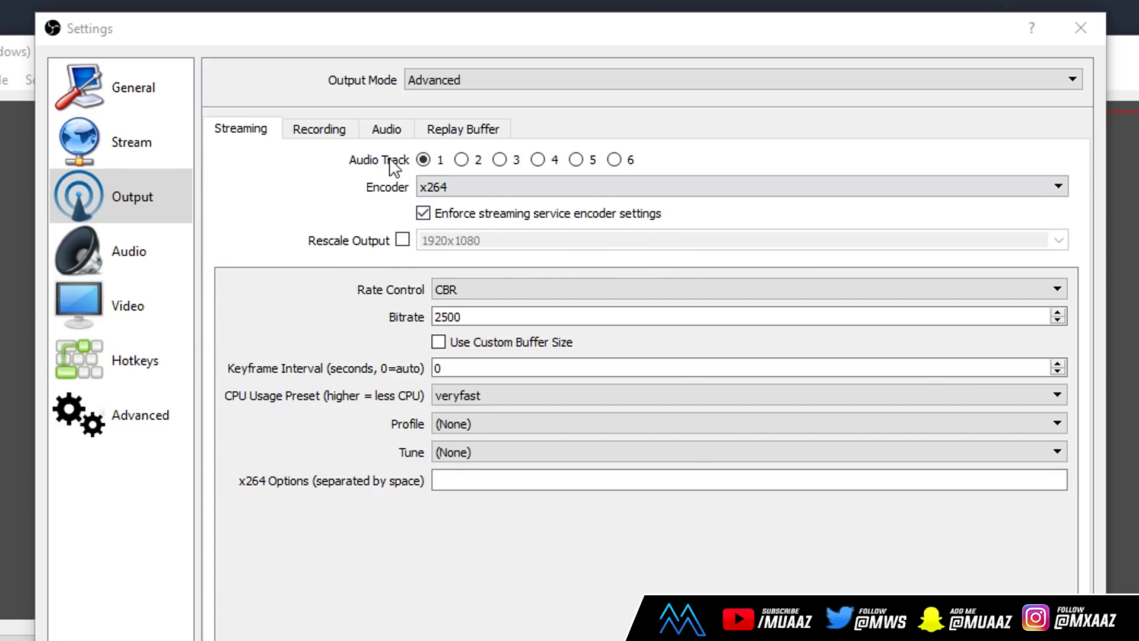
{"action": "left_click", "coordinate": [402, 240]}
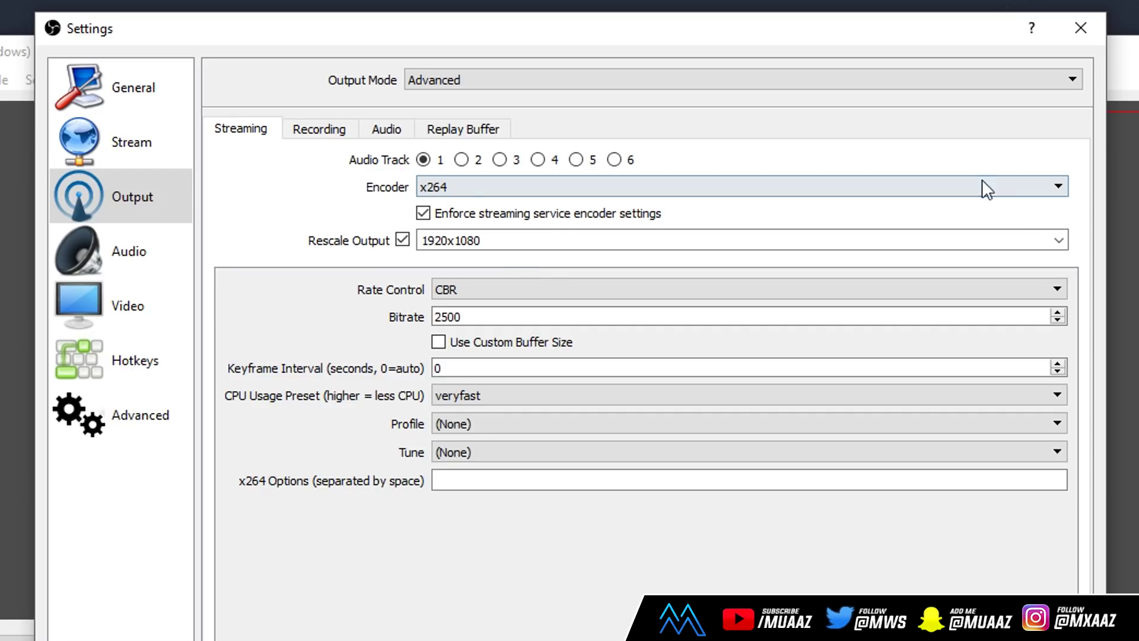
- Rescale the stream output to 1280x720 instead of 1920x1080
{"action": "left_click", "coordinate": [1058, 240]}
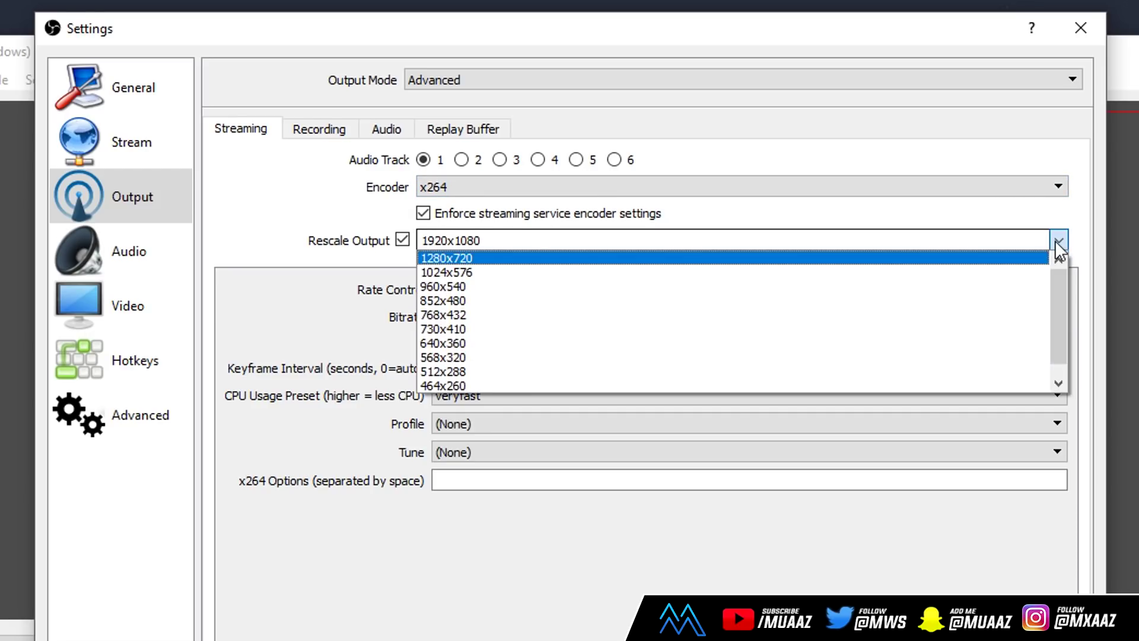
{"action": "left_click", "coordinate": [989, 264]}
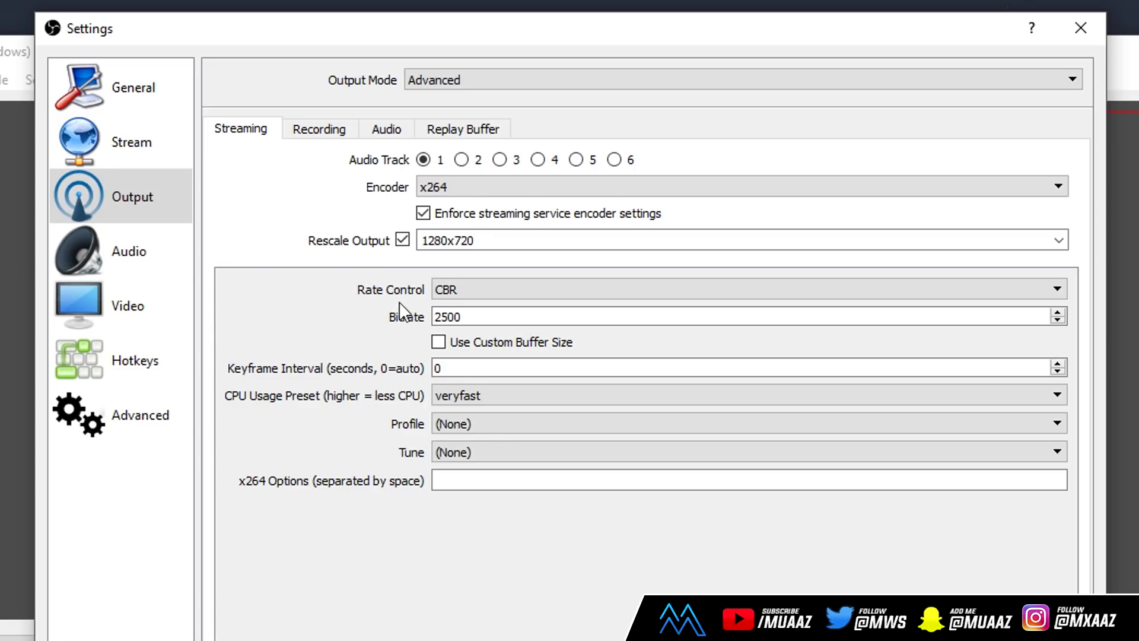
{"action": "left_click", "coordinate": [463, 290]}
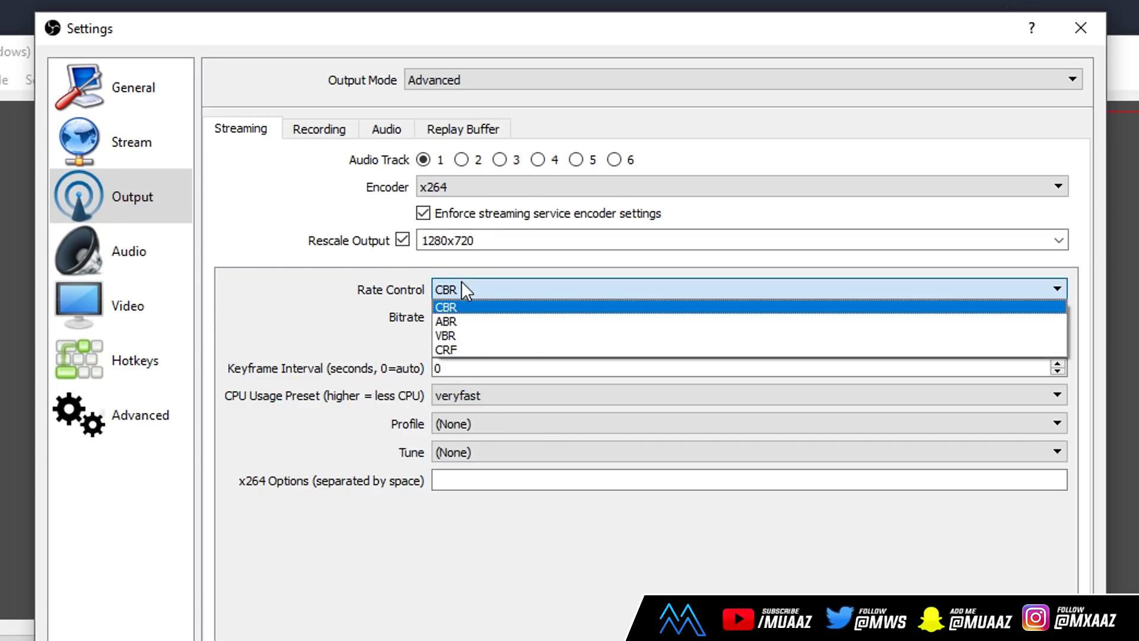
{"action": "left_click", "coordinate": [481, 306]}
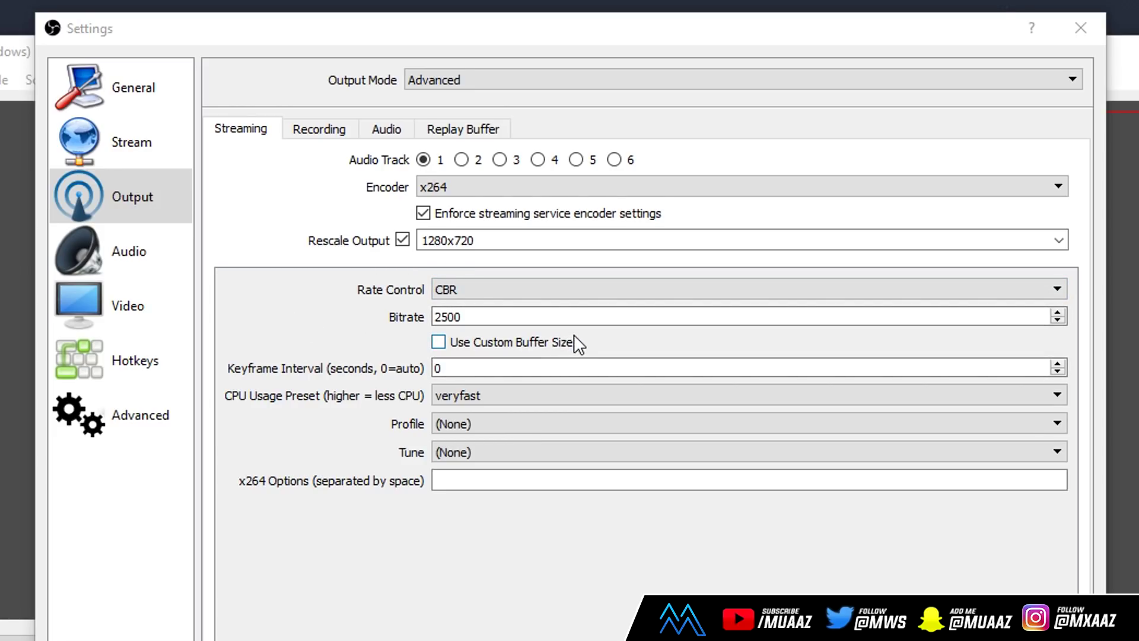
- Set the streaming keyframe interval to 2 seconds
{"action": "left_click", "coordinate": [514, 366]}
{"action": "type", "text": "2"}
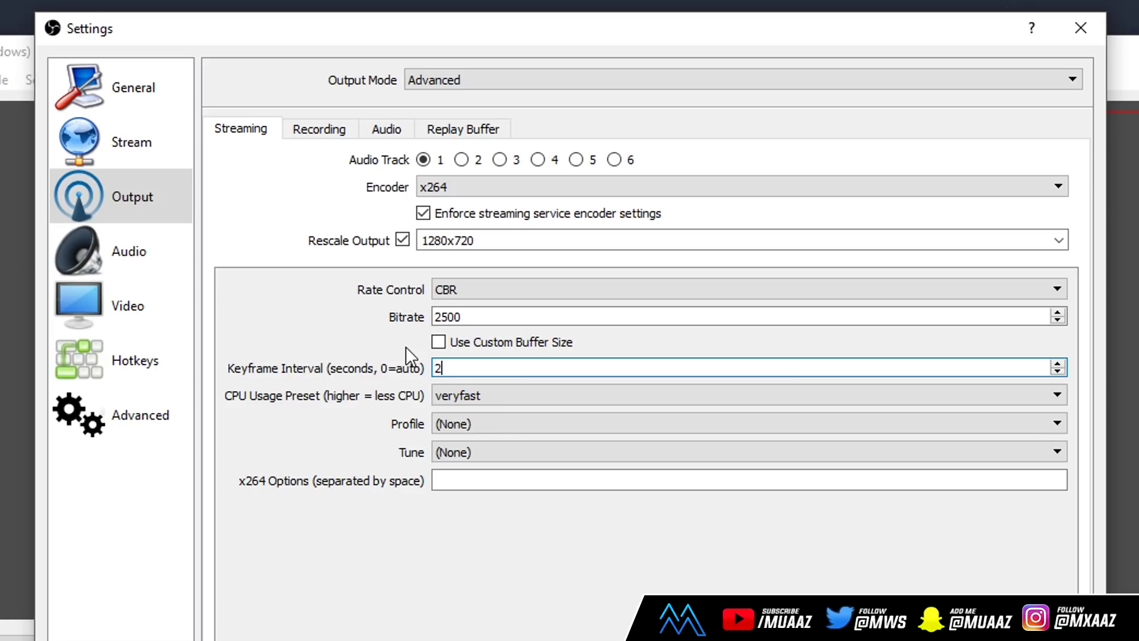
{"action": "left_click", "coordinate": [527, 395]}
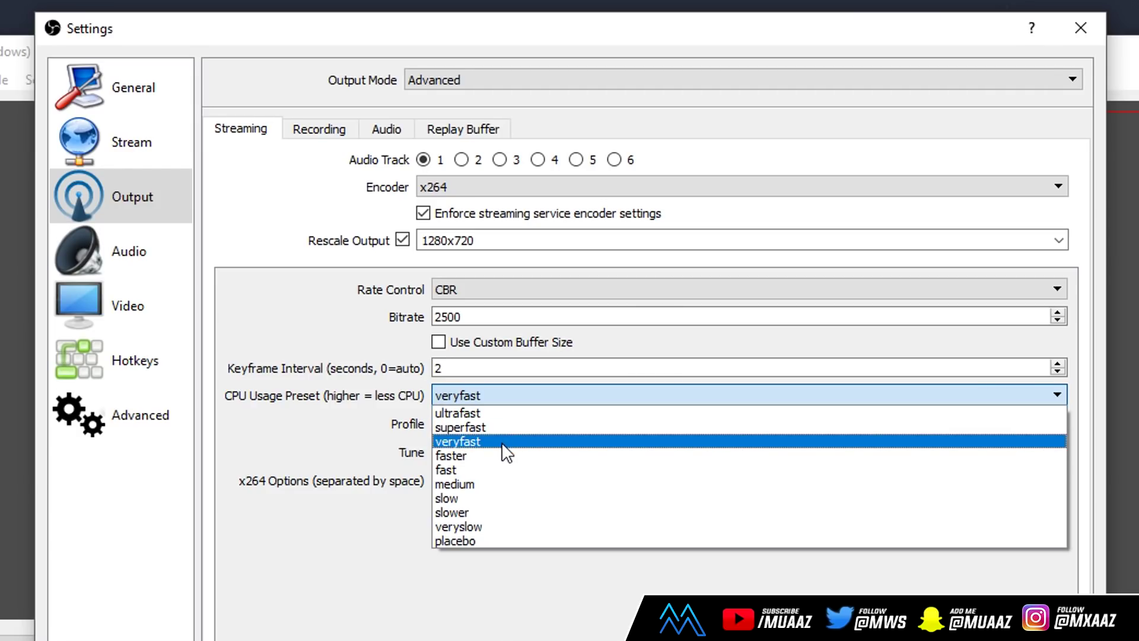
- Set the x264 CPU usage preset to faster and the profile to main
{"action": "left_click", "coordinate": [490, 455]}
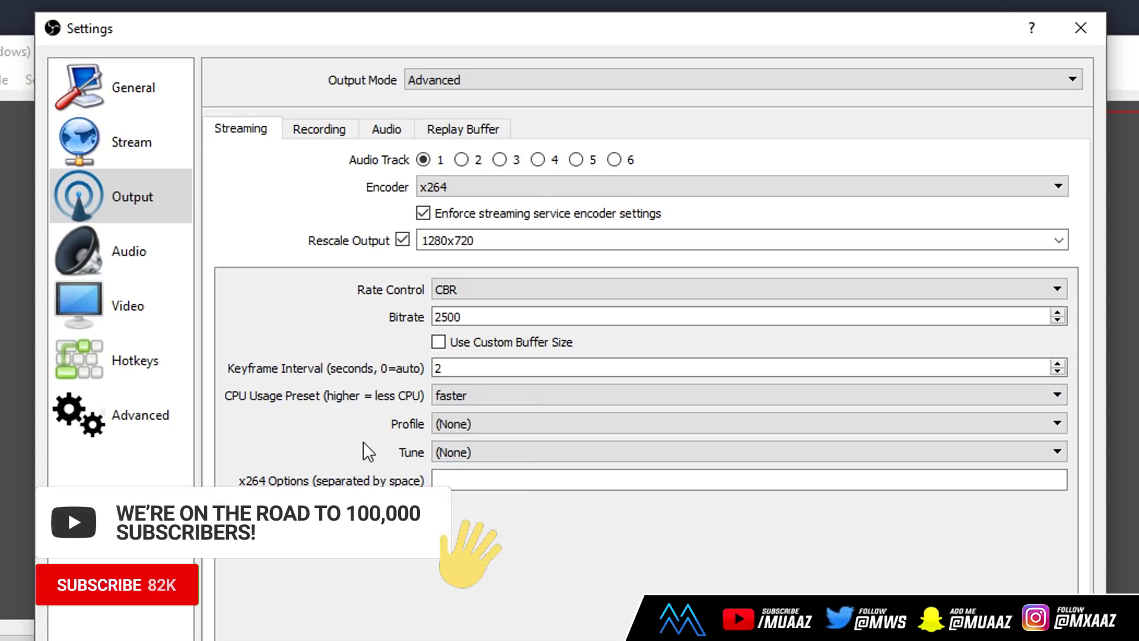
{"action": "left_click", "coordinate": [620, 422]}
{"action": "left_click", "coordinate": [579, 470]}
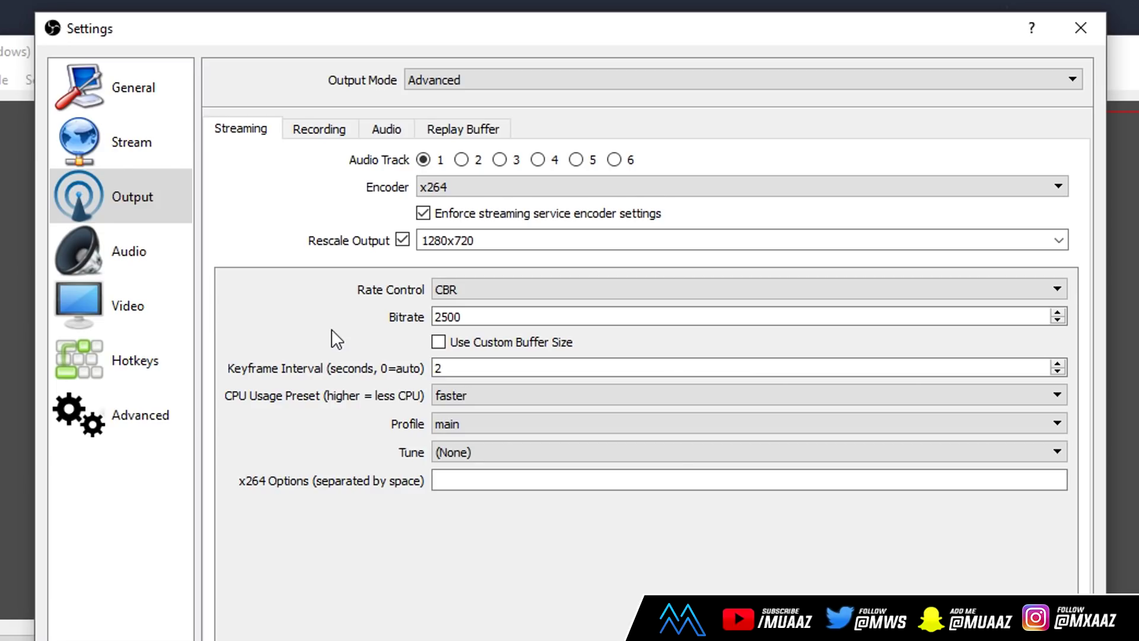
- Change the streaming video bitrate from 2500 to 3000 kbps
{"action": "left_click", "coordinate": [514, 319]}
{"action": "key", "text": "BackSpace"}
{"action": "key", "text": "BackSpace"}
{"action": "key", "text": "BackSpace"}
{"action": "key", "text": "BackSpace"}
{"action": "type", "text": "3000"}
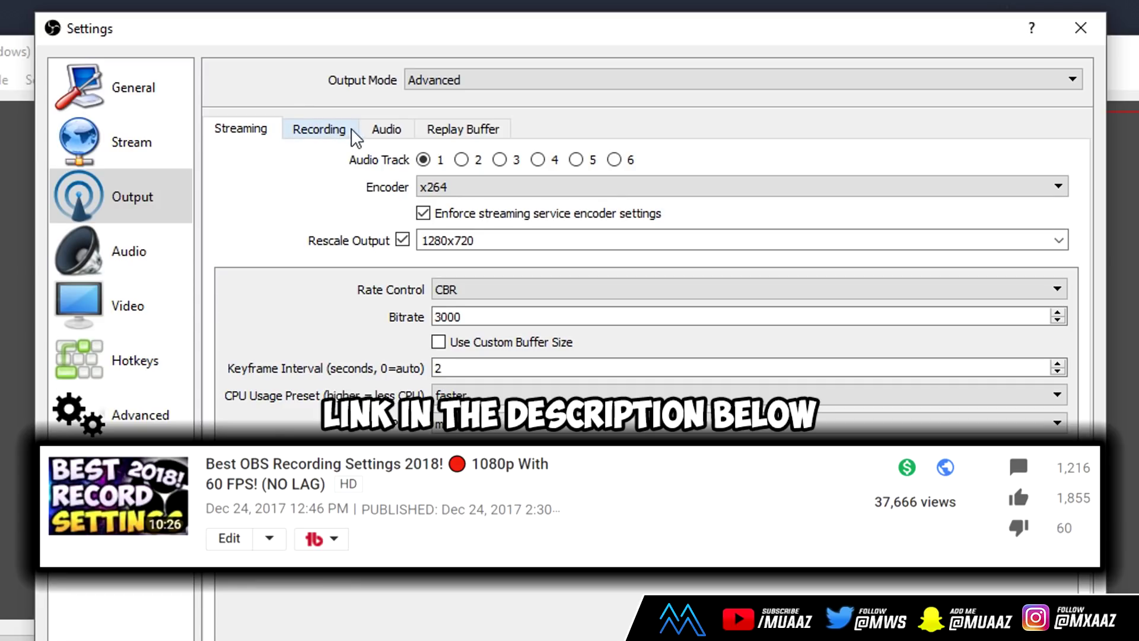
- In the Output Audio settings, set Track 2's audio bitrate to 320, keeping Track 1 at 160
{"action": "left_click", "coordinate": [370, 130]}
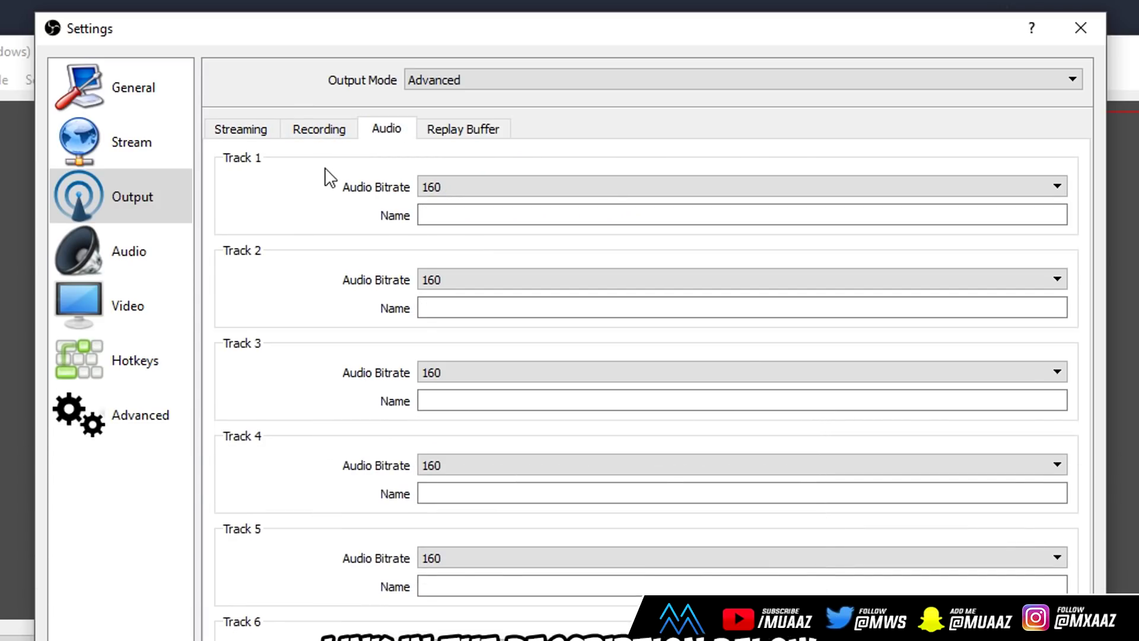
{"action": "left_click", "coordinate": [495, 187]}
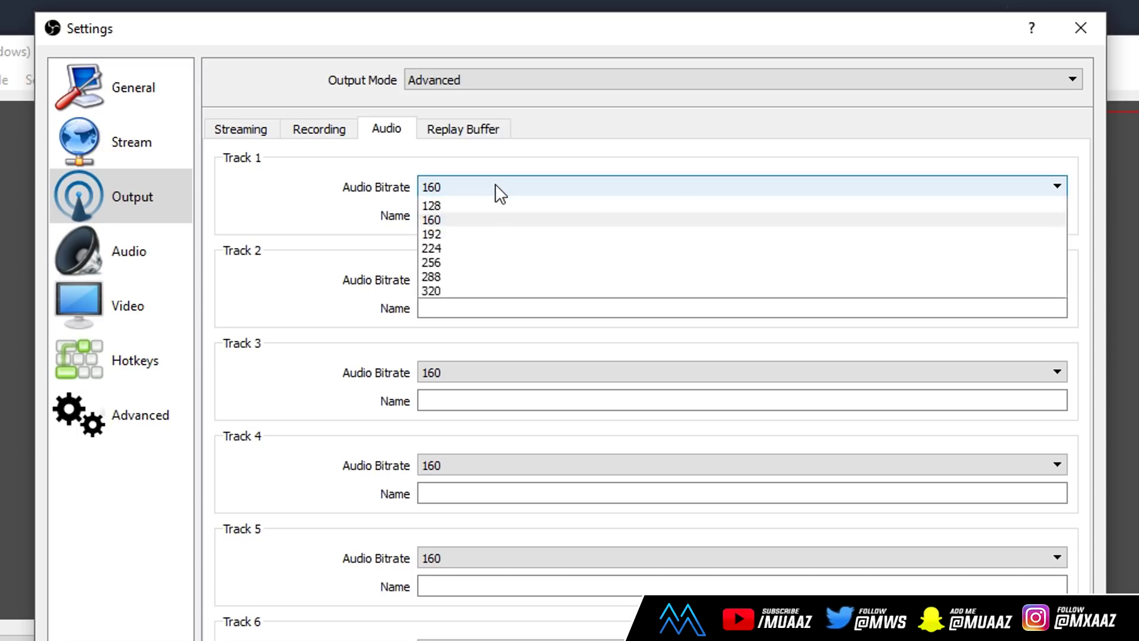
{"action": "left_click", "coordinate": [335, 235]}
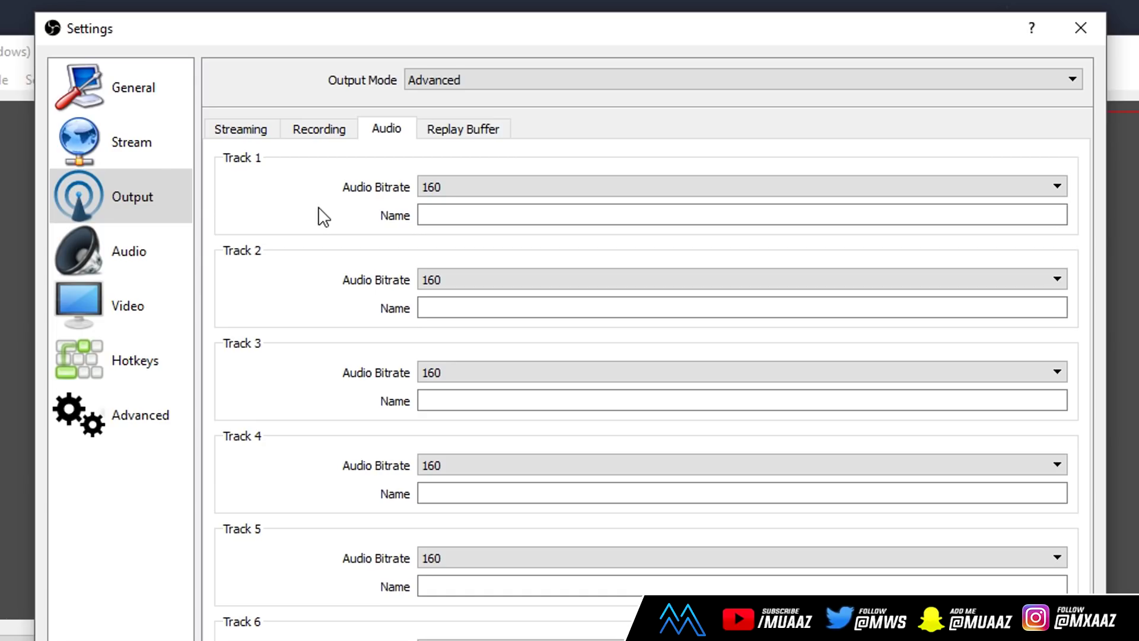
{"action": "left_click", "coordinate": [546, 279]}
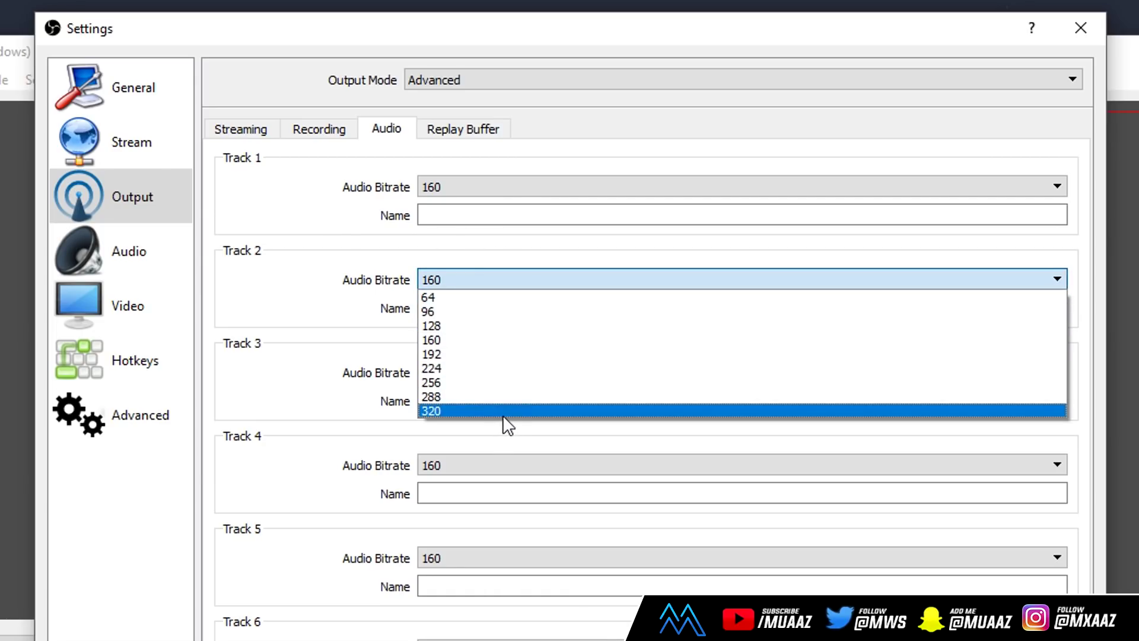
{"action": "left_click", "coordinate": [503, 412]}
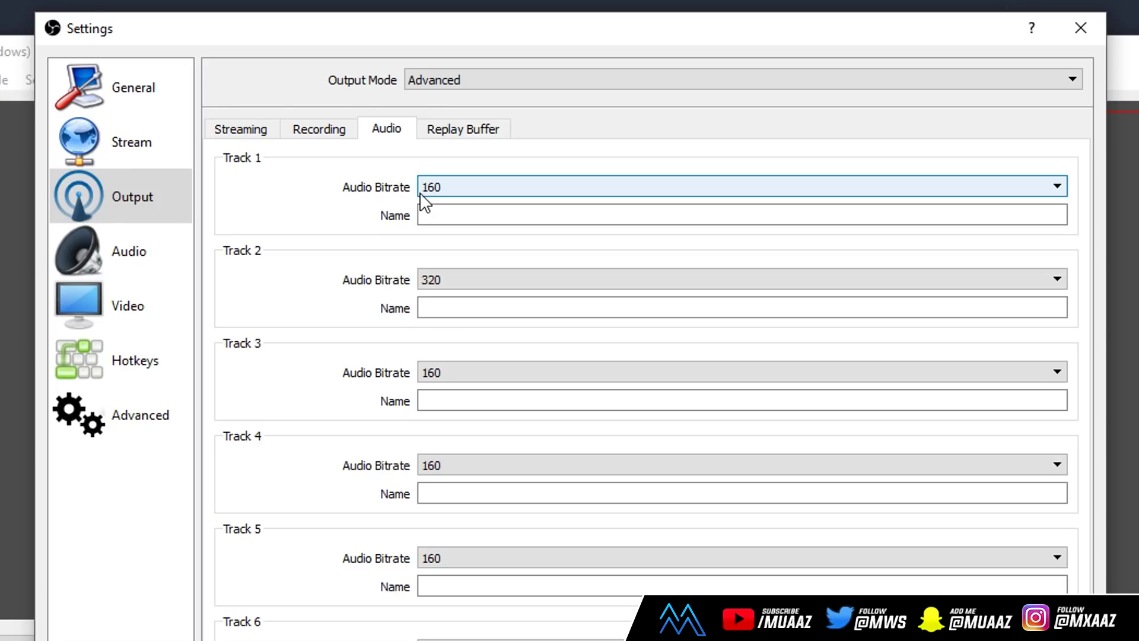
{"action": "left_click", "coordinate": [465, 185]}
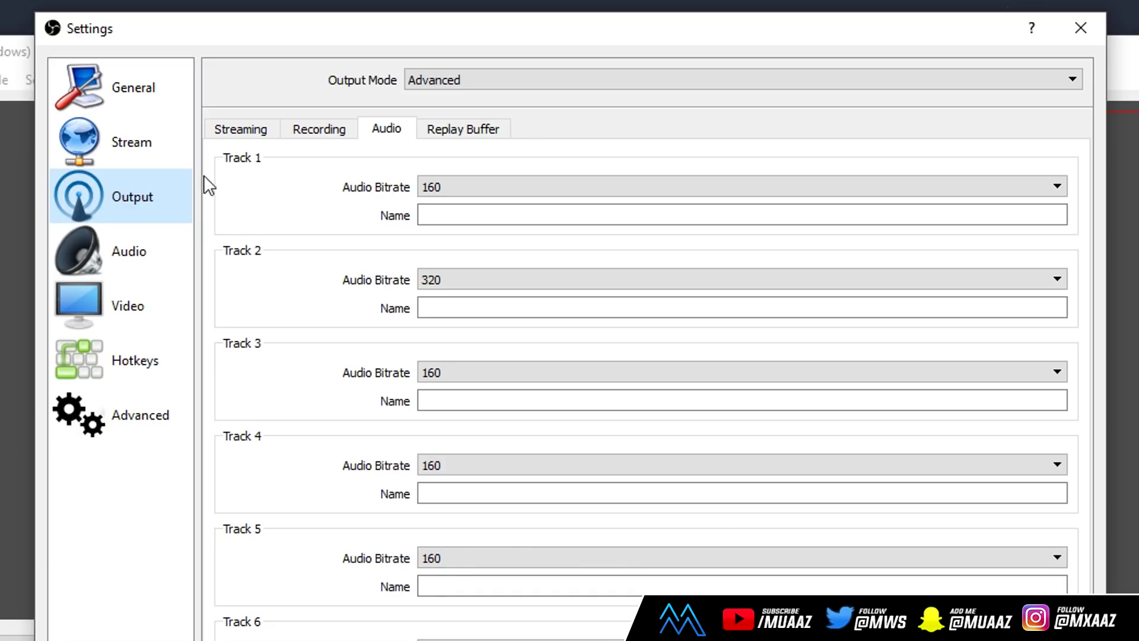
- Confirm the Twitch service with the US East: Chicago server, then close Settings
{"action": "left_click", "coordinate": [173, 159]}
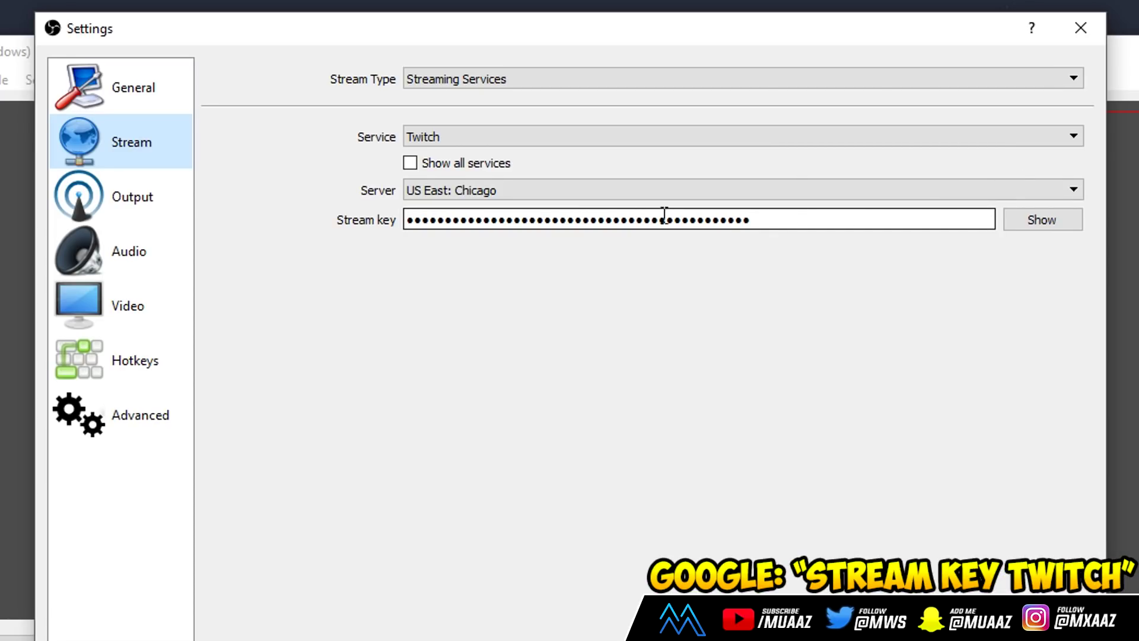
{"action": "left_click", "coordinate": [523, 192]}
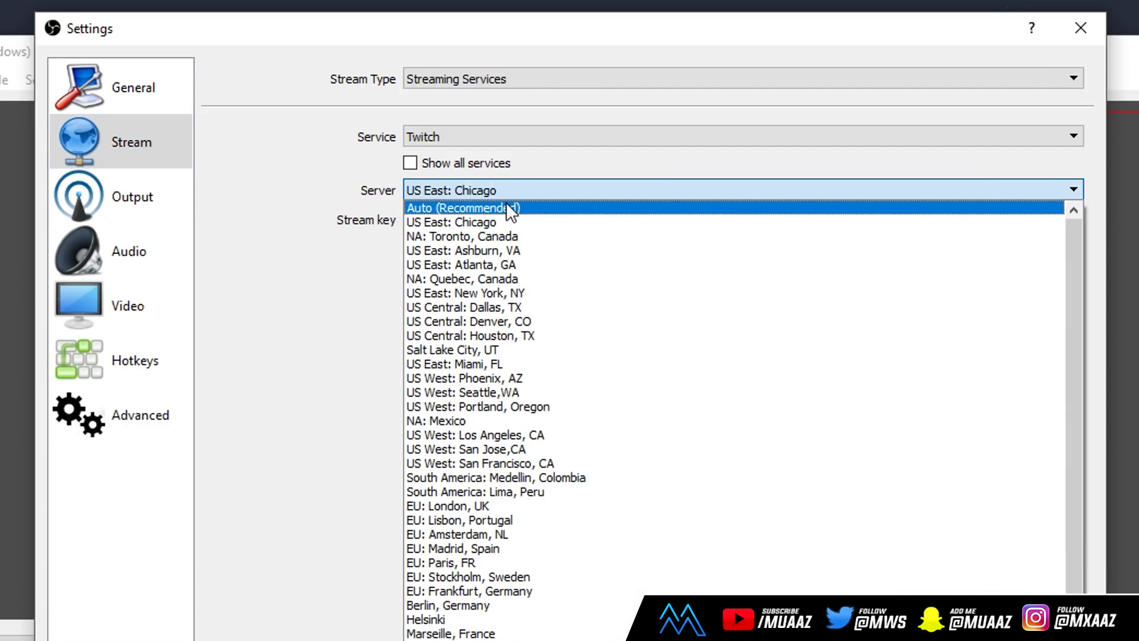
{"action": "left_click", "coordinate": [250, 211]}
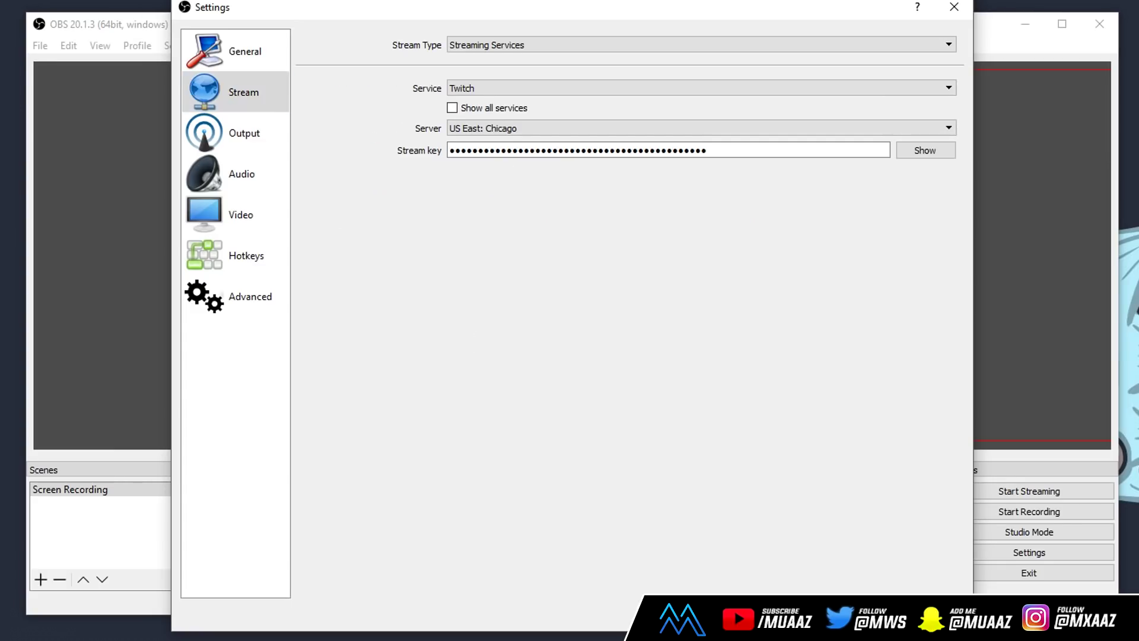
{"action": "key", "text": "Escape"}
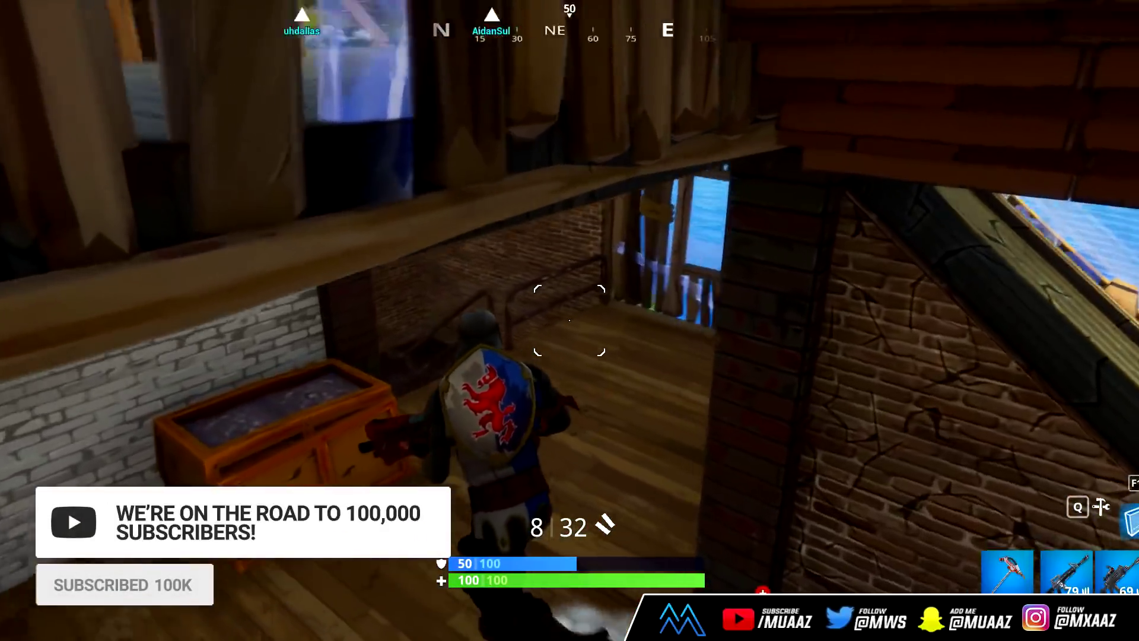
- Shoot down the opponent, walk toward their dropped loot by the stairs, and reload
{"action": "left_click", "coordinate": [570, 321]}
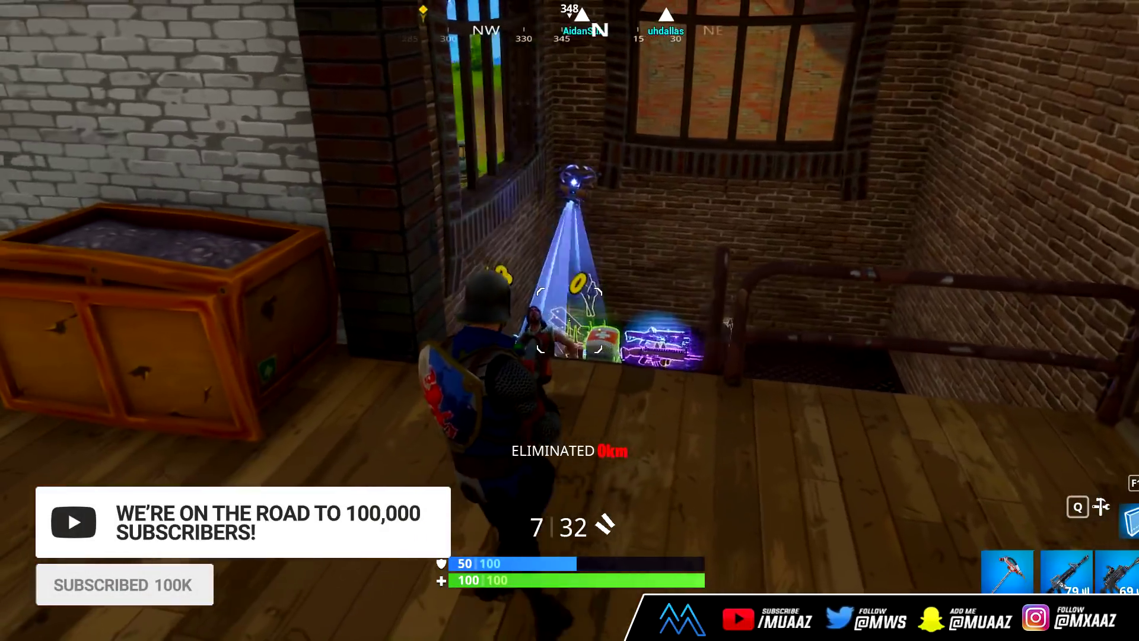
{"action": "key", "text": "w"}
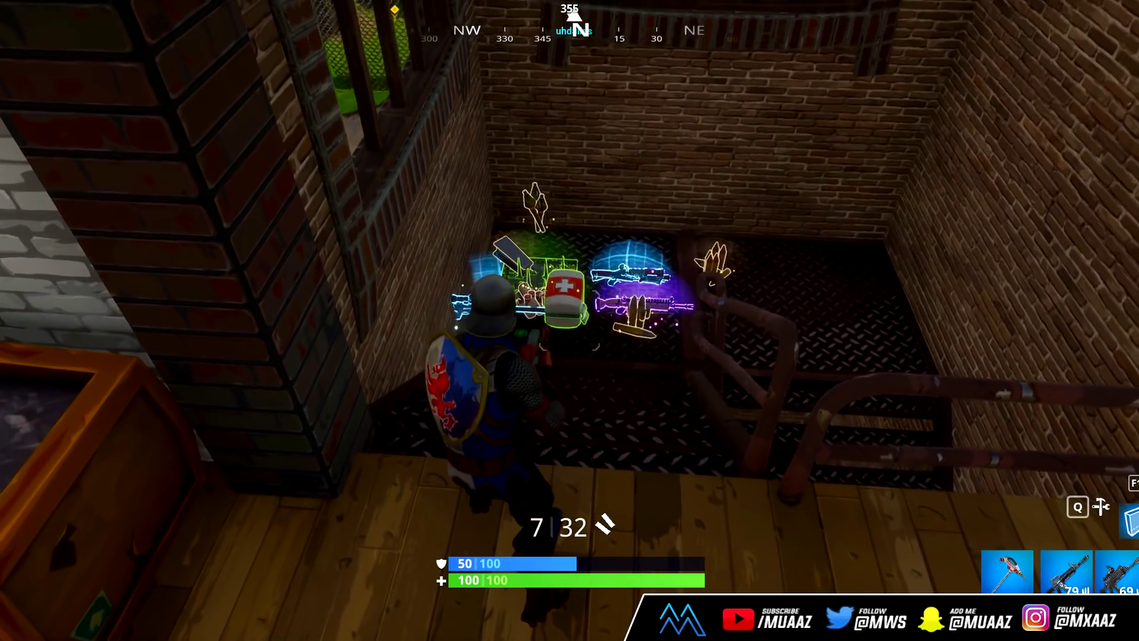
{"action": "key", "text": "r"}
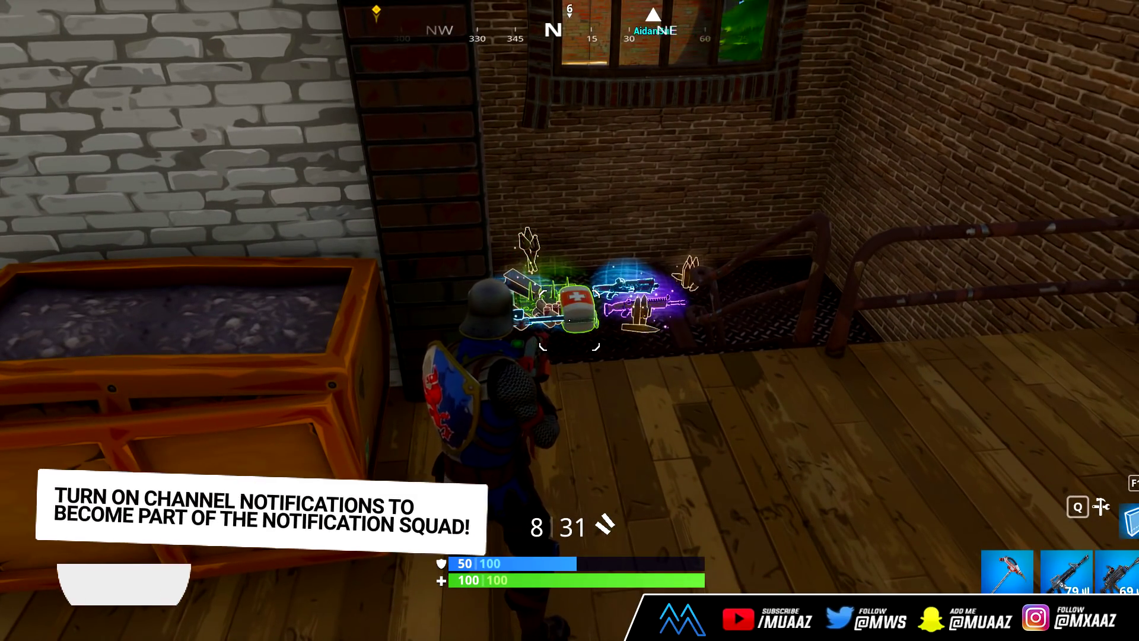